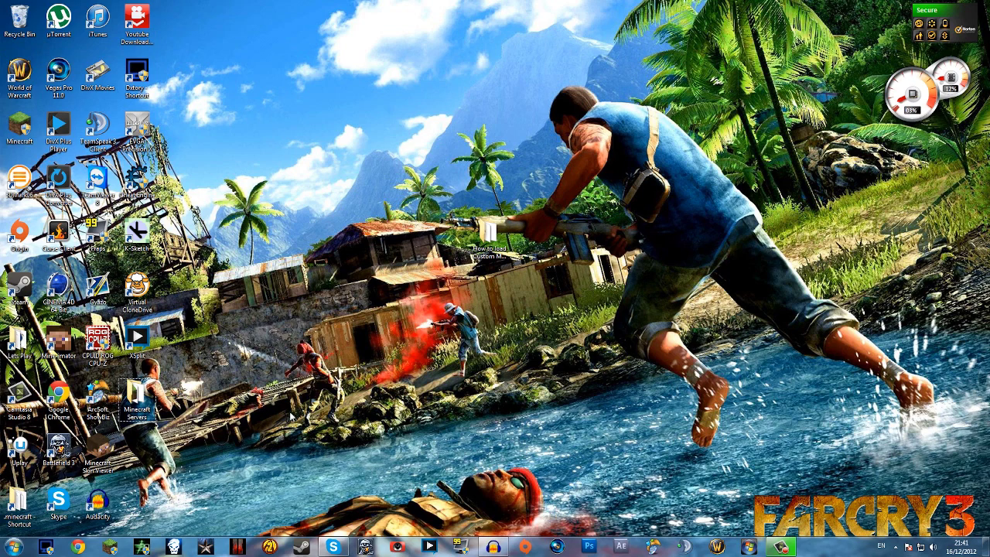
# Step: Open the How to load Custom Maps folder on the desktop and look over the craftbukkit, Run files and Wrath of the Fallen items
pyautogui.doubleClick(489, 236)
pyautogui.click(592, 135)
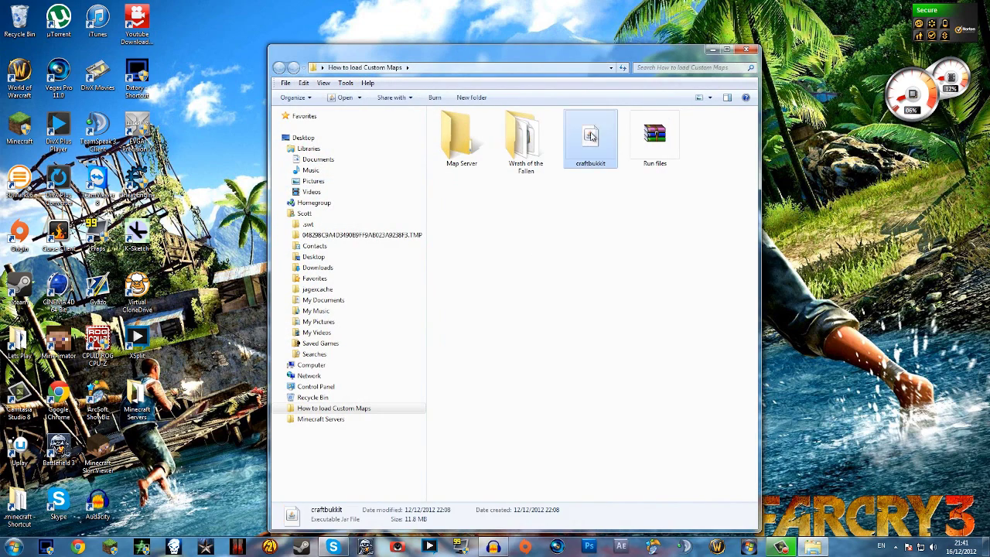
pyautogui.click(649, 152)
pyautogui.click(526, 140)
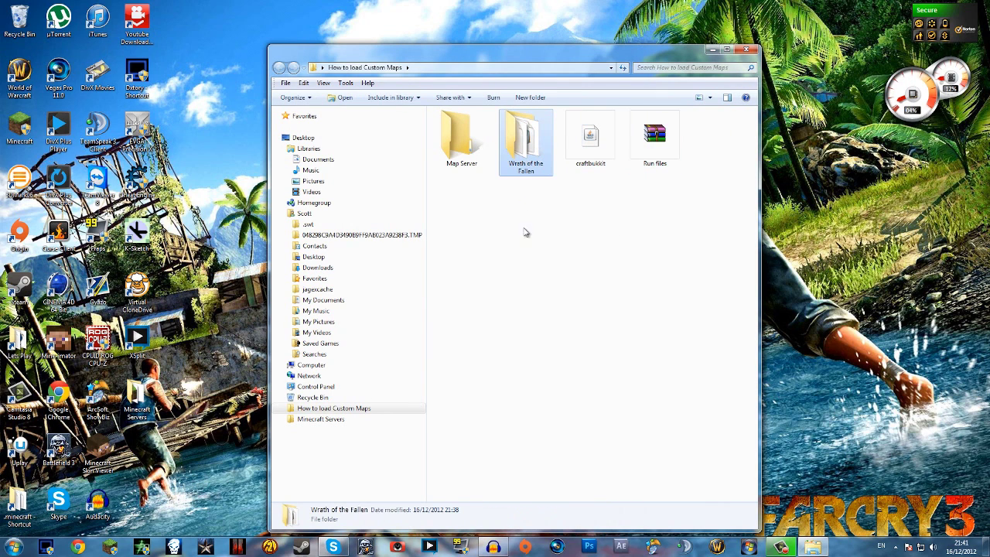
pyautogui.click(541, 250)
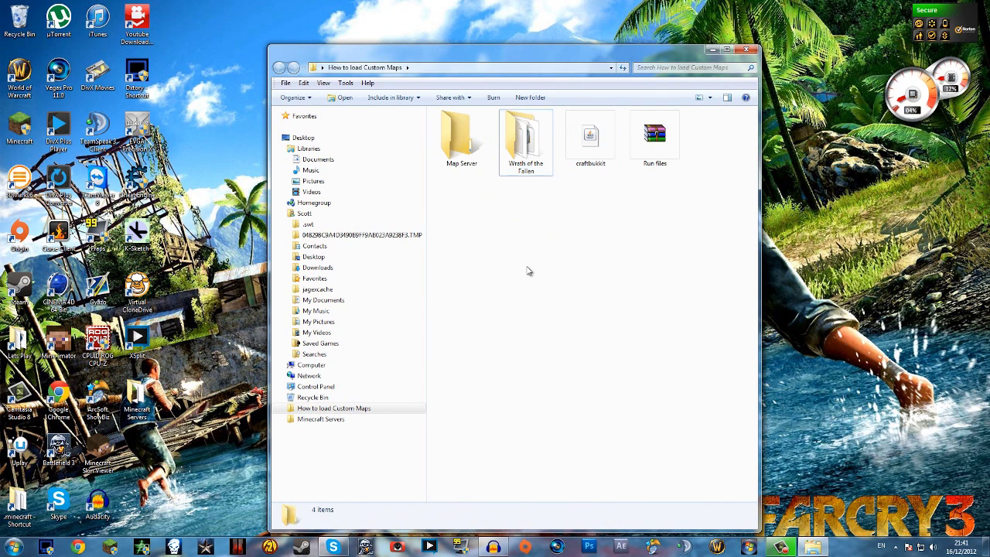
# Step: Move craftbukkit into the Map Server folder and extract the run 1 batch file from the Run files archive into it
pyautogui.moveTo(586, 154); pyautogui.dragTo(530, 151)
pyautogui.doubleClick(596, 143)
pyautogui.click(722, 263)
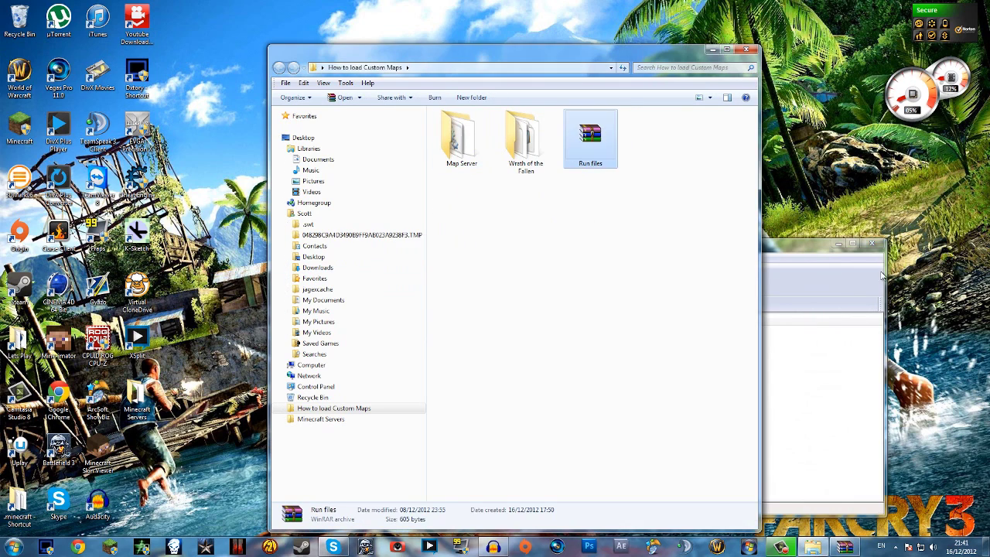
pyautogui.click(871, 244)
# Step: Run the run 1 batch file in Map Server to generate the server files, and shut the server down with the stop command
pyautogui.doubleClick(456, 151)
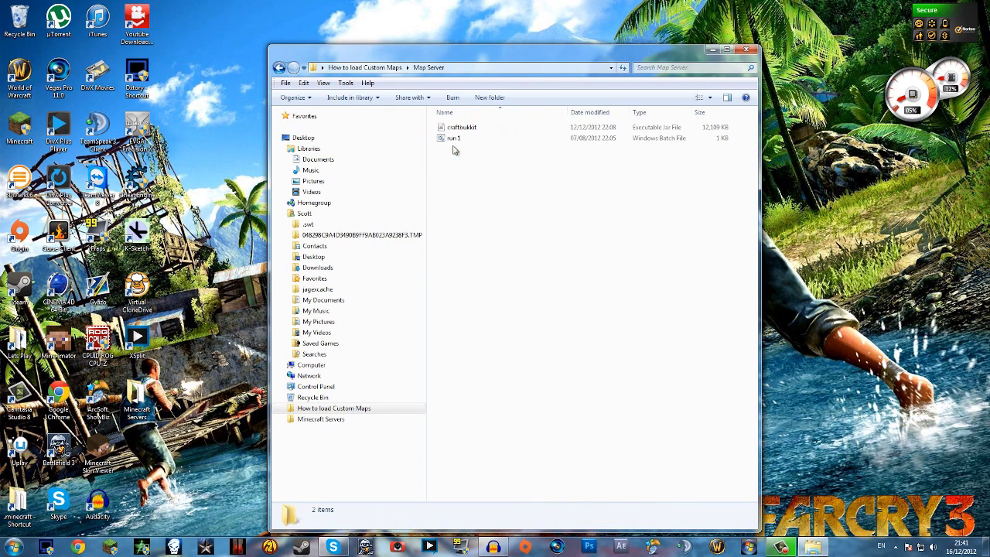
pyautogui.doubleClick(456, 138)
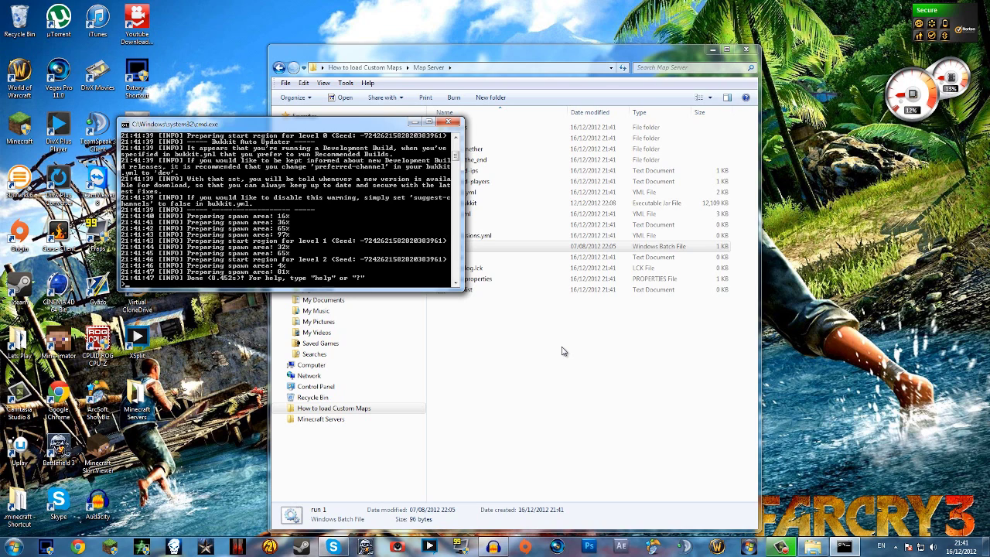
pyautogui.press('Return')
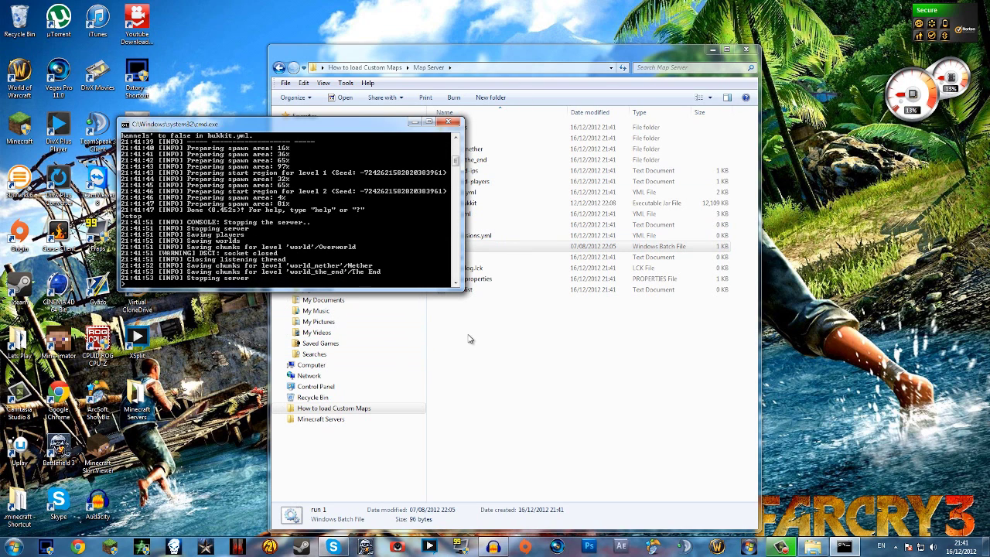
pyautogui.press('Return')
# Step: Delete the world, world_nether and world_the_end folders from the Map Server folder
pyautogui.click(459, 142)
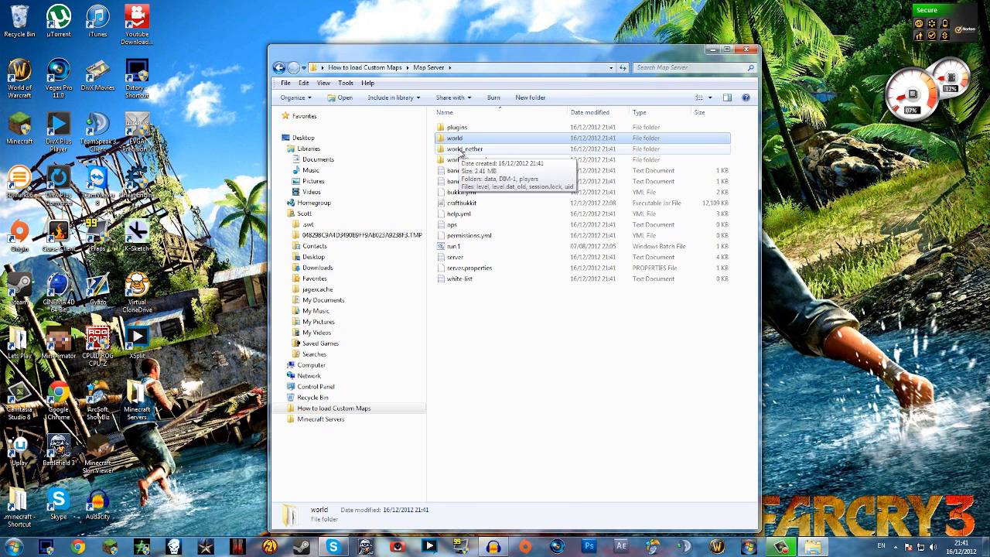
pyautogui.keyDown('ctrl'); pyautogui.click(471, 148); pyautogui.keyUp('ctrl')
pyautogui.keyDown('ctrl'); pyautogui.click(464, 159); pyautogui.keyUp('ctrl')
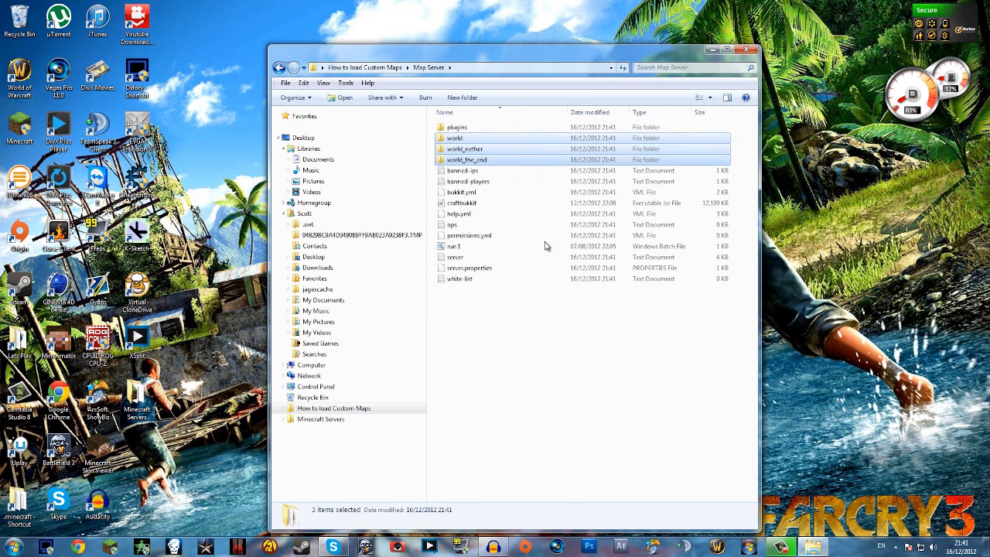
pyautogui.press('Delete')
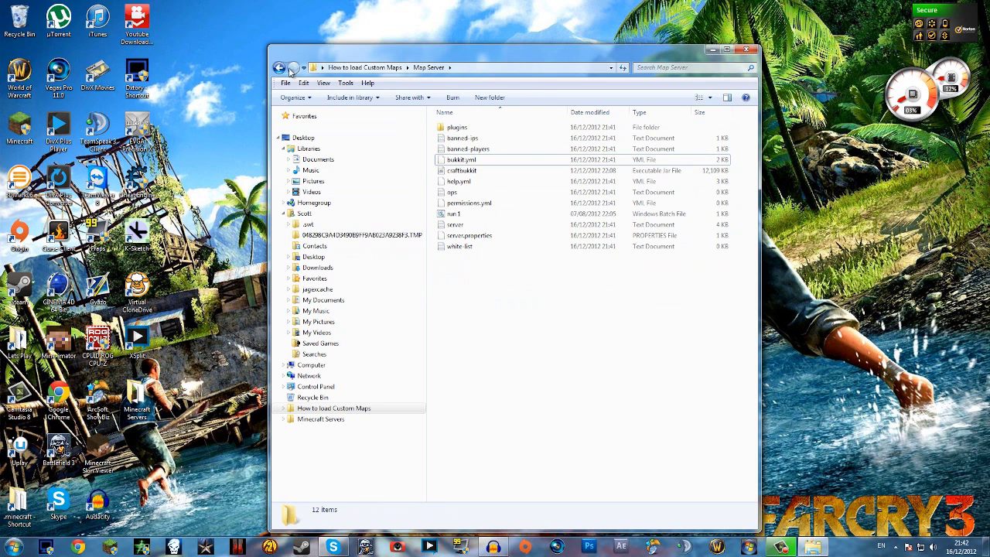
# Step: Move the Wrath of the Fallen map folder into Map Server and open Map Server
pyautogui.click(279, 67)
pyautogui.moveTo(526, 139); pyautogui.dragTo(456, 139)
pyautogui.doubleClick(460, 139)
# Step: Copy the name of the Wrath of the Fallen folder without changing it
pyautogui.click(468, 138)
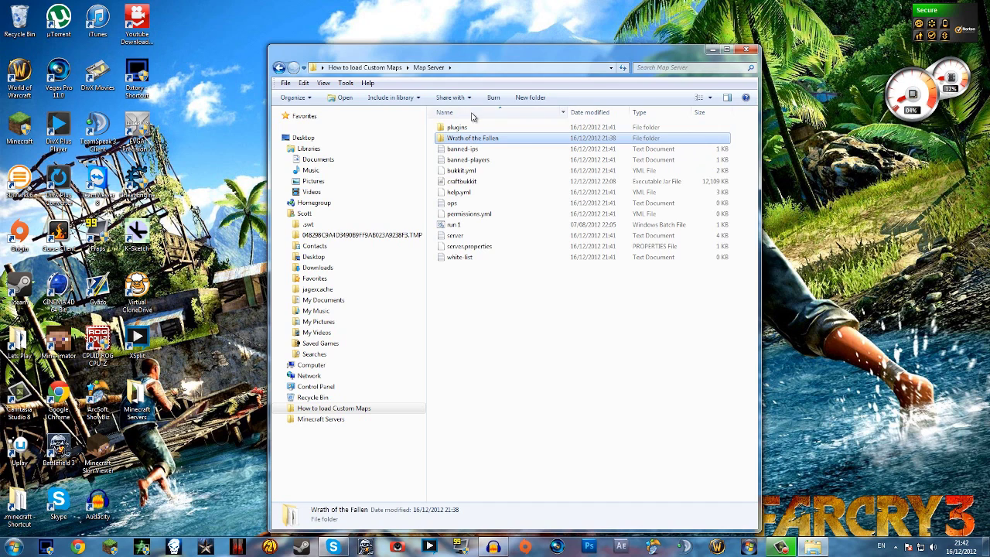
pyautogui.click(501, 140)
pyautogui.hotkey('ctrl', 'c')
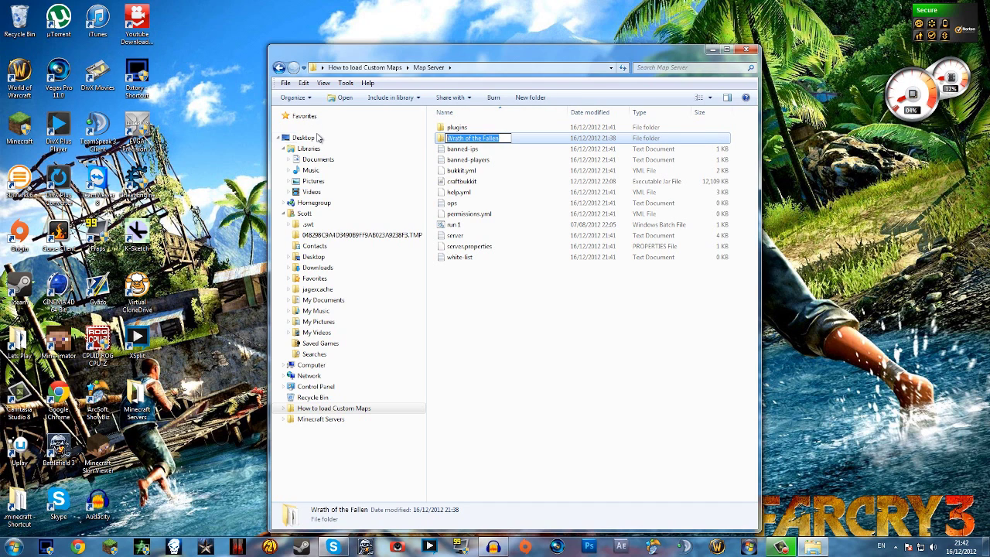
pyautogui.click(648, 330)
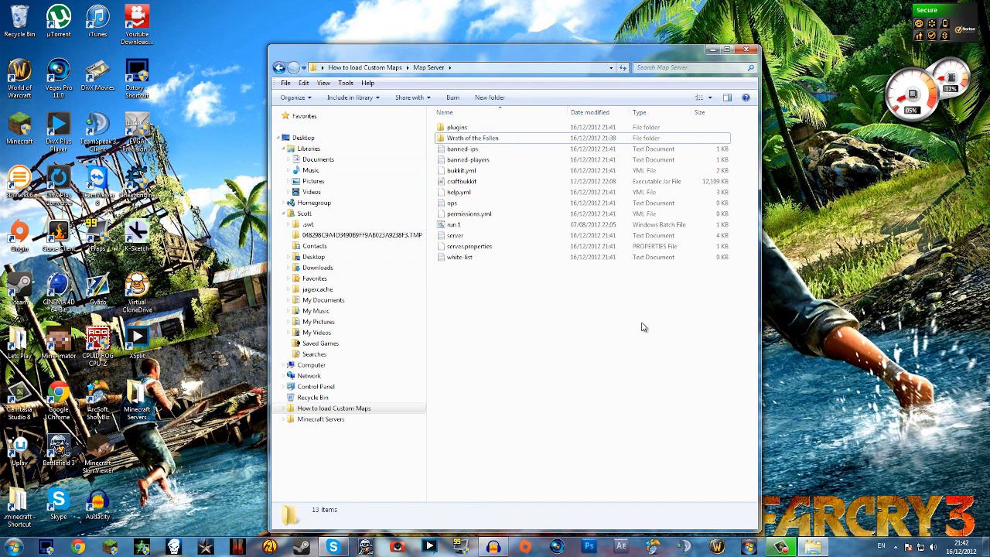
# Step: Open server.properties in Notepad++ and set level-name to the copied name, Wrath of the Fallen
pyautogui.click(456, 247)
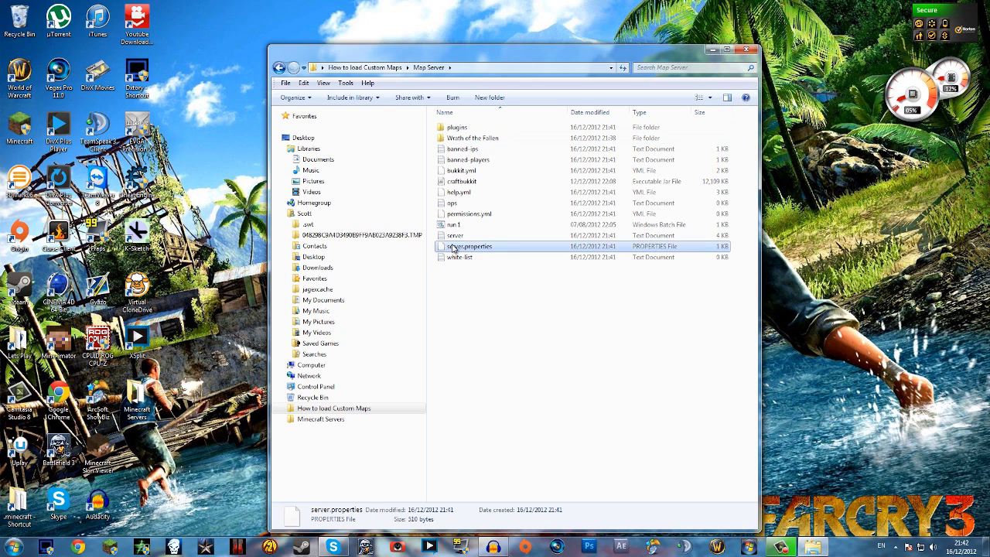
pyautogui.rightClick(484, 244)
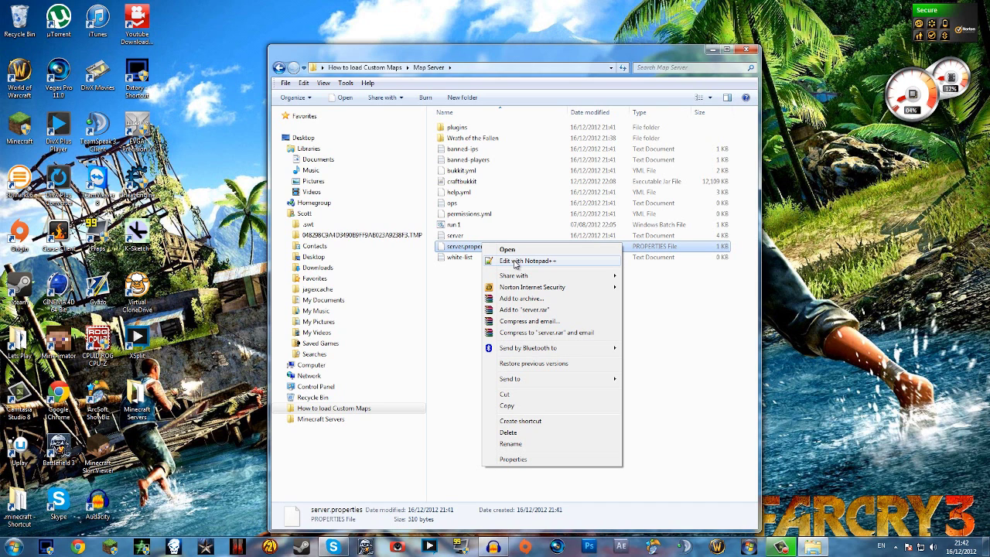
pyautogui.click(515, 261)
pyautogui.click(292, 190)
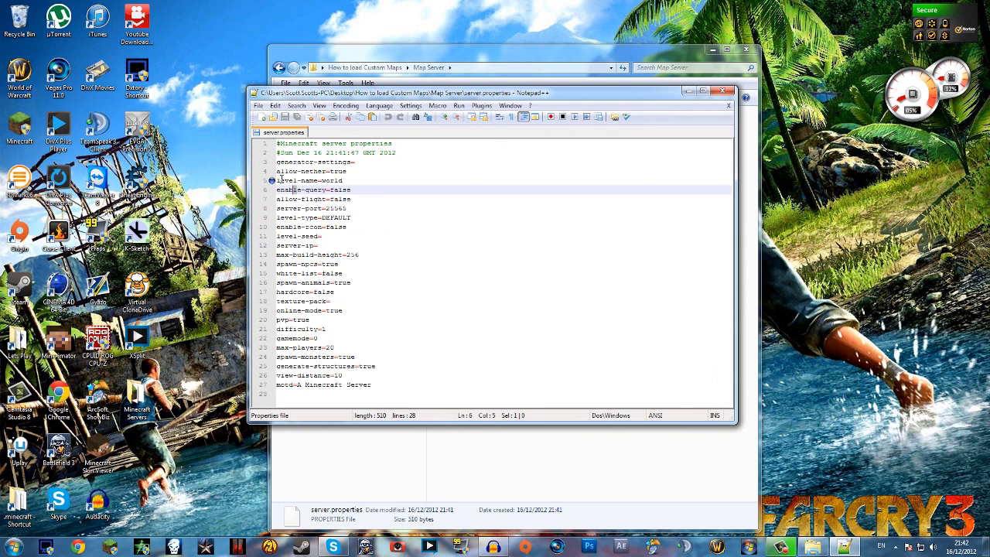
pyautogui.click(287, 181)
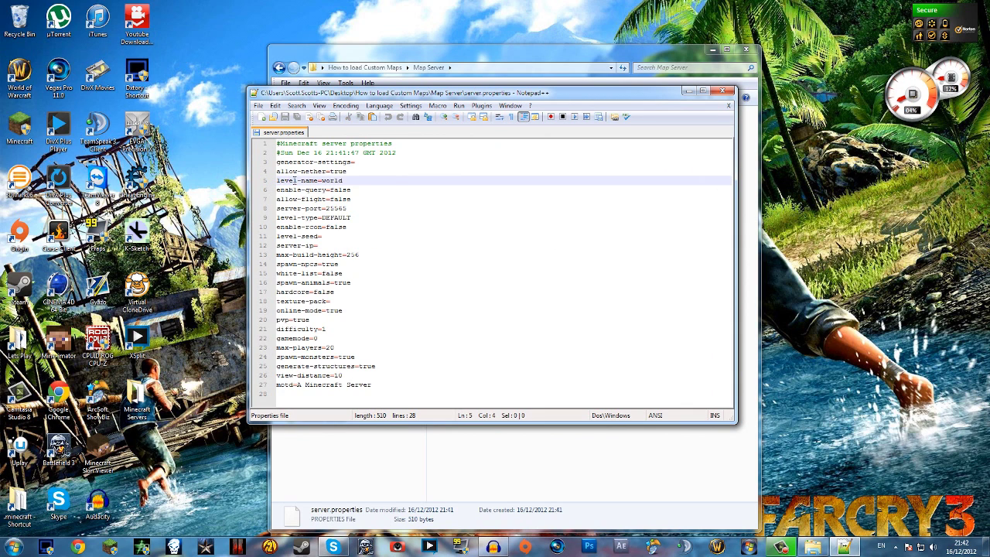
pyautogui.moveTo(350, 180); pyautogui.dragTo(321, 180)
pyautogui.hotkey('ctrl', 'v')
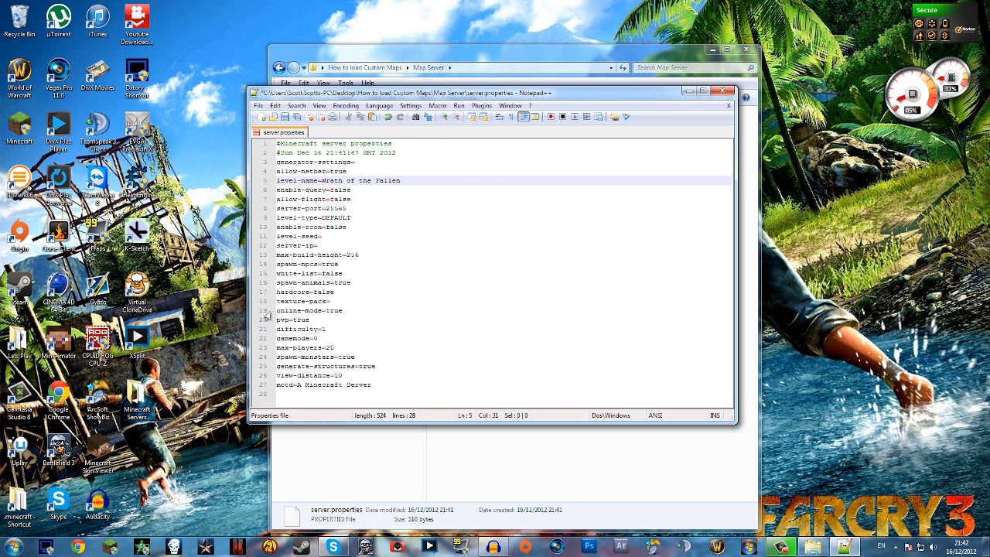
# Step: Set pvp to false in server.properties, and close the file with its changes saved
pyautogui.moveTo(310, 320); pyautogui.dragTo(293, 320)
pyautogui.write('false')
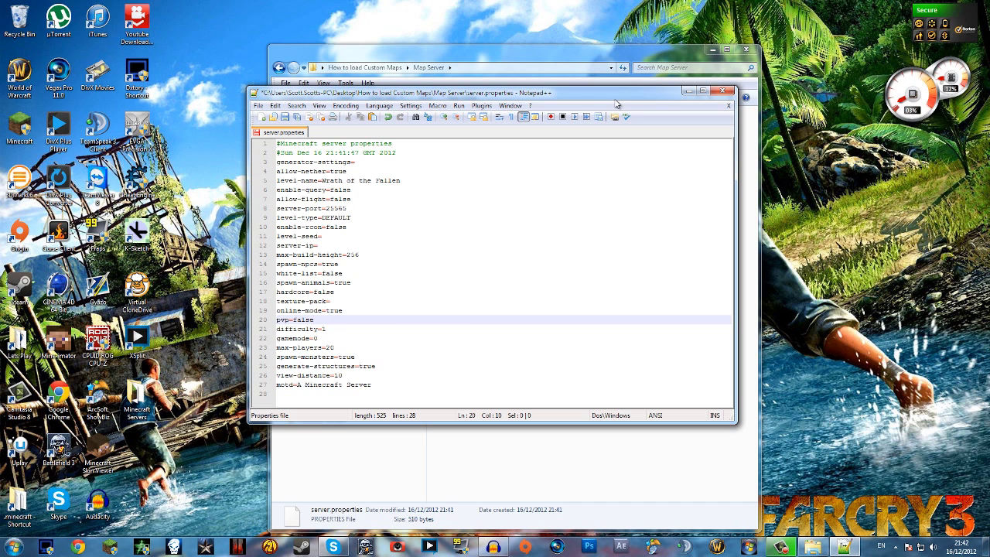
pyautogui.click(721, 91)
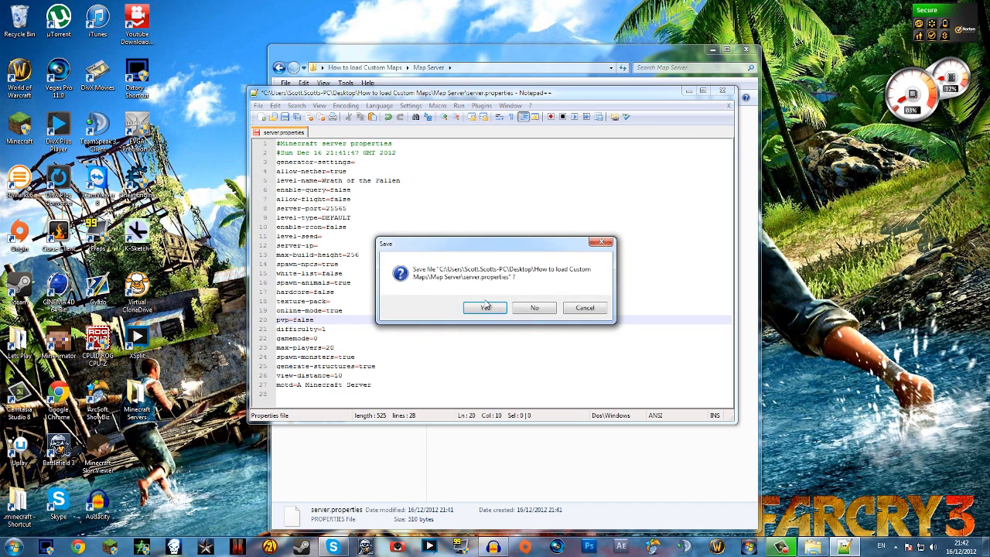
pyautogui.press('Return')
# Step: Start the server with run 1, and launch Minecraft with the remembered login in a maximized window
pyautogui.doubleClick(453, 224)
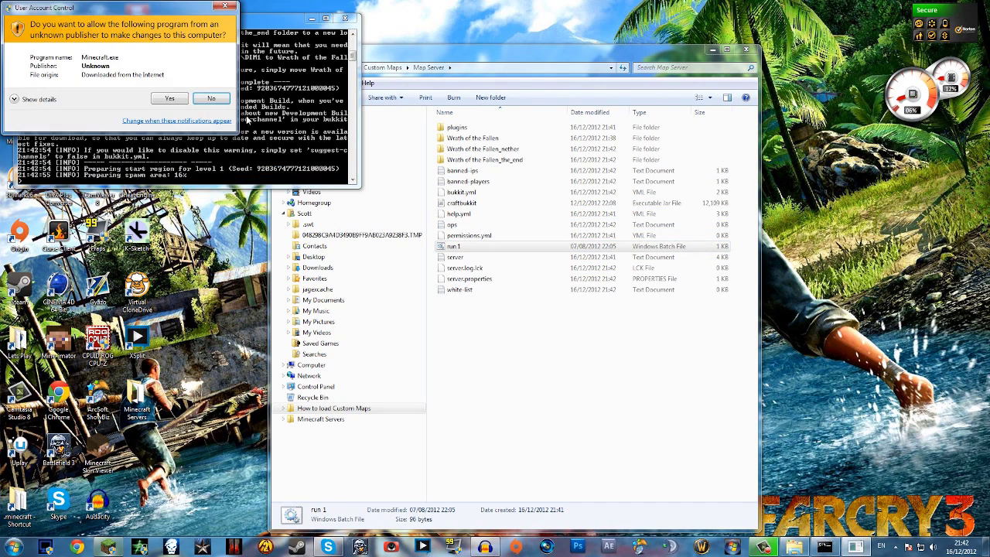
pyautogui.click(170, 99)
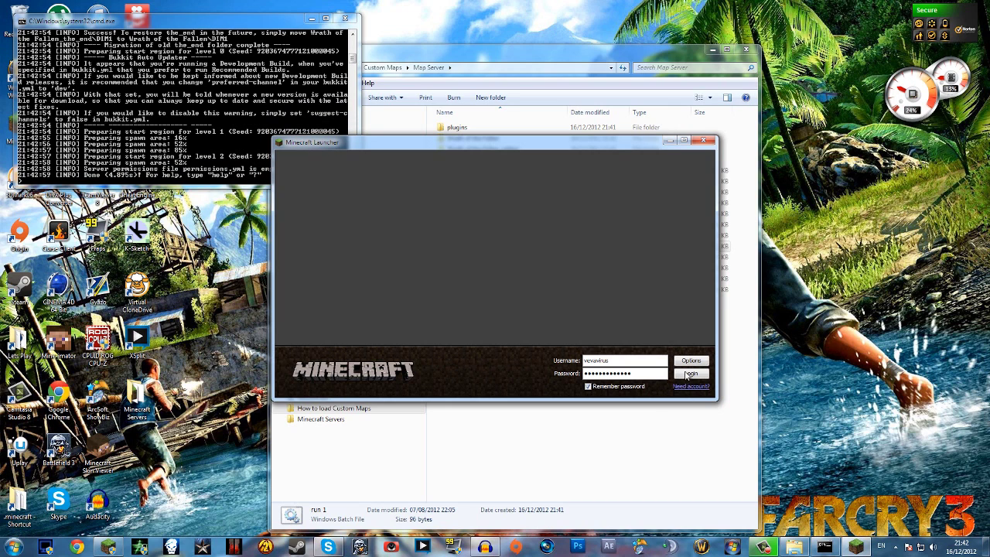
pyautogui.click(685, 374)
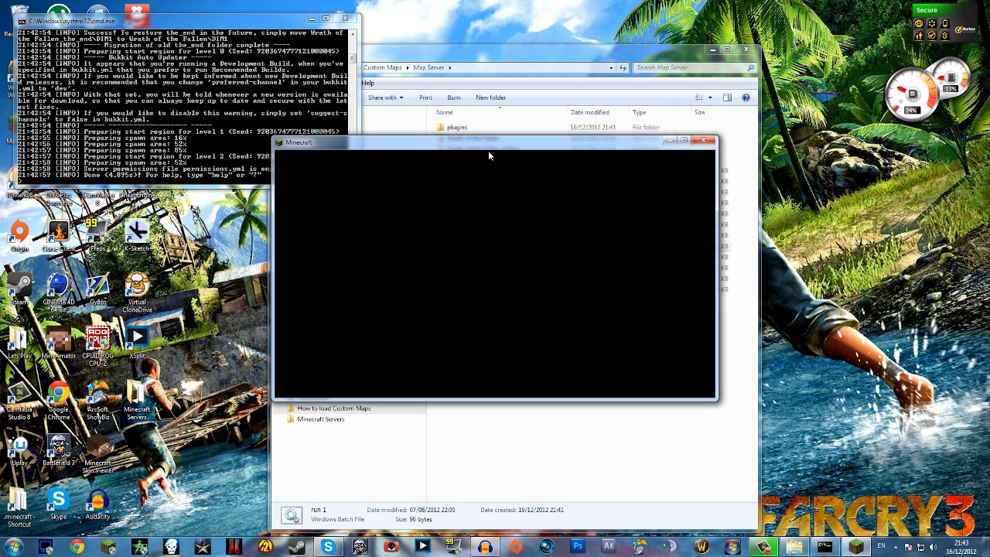
pyautogui.moveTo(488, 144); pyautogui.dragTo(488, 1)
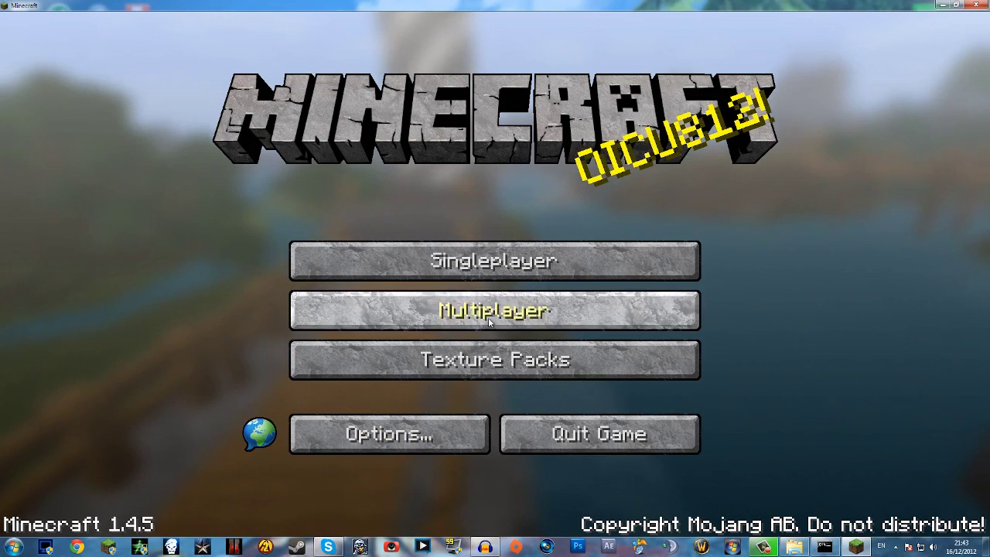
# Step: Join the multiplayer server at localhost by direct connect and look around the loaded map
pyautogui.click(488, 322)
pyautogui.click(473, 444)
pyautogui.write('localhost')
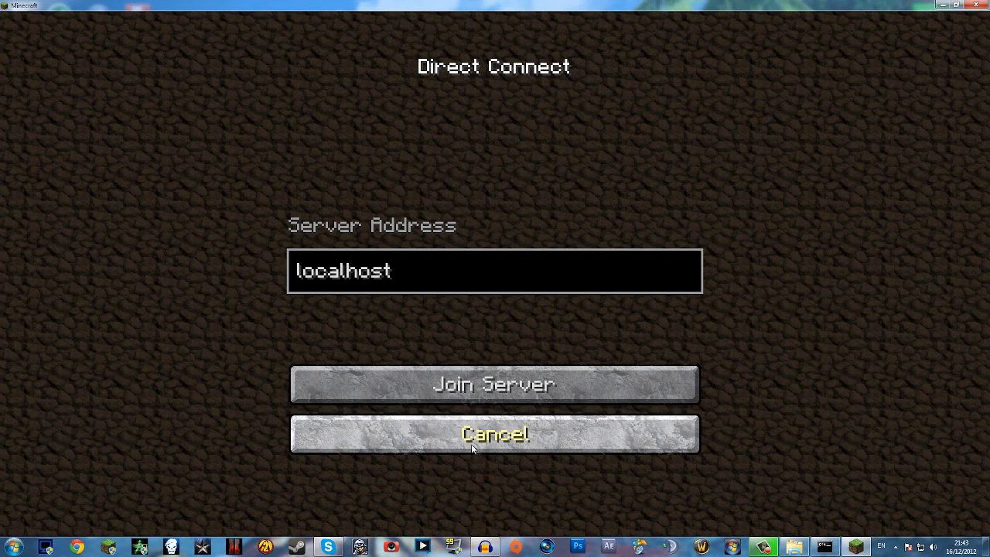
pyautogui.press('Return')
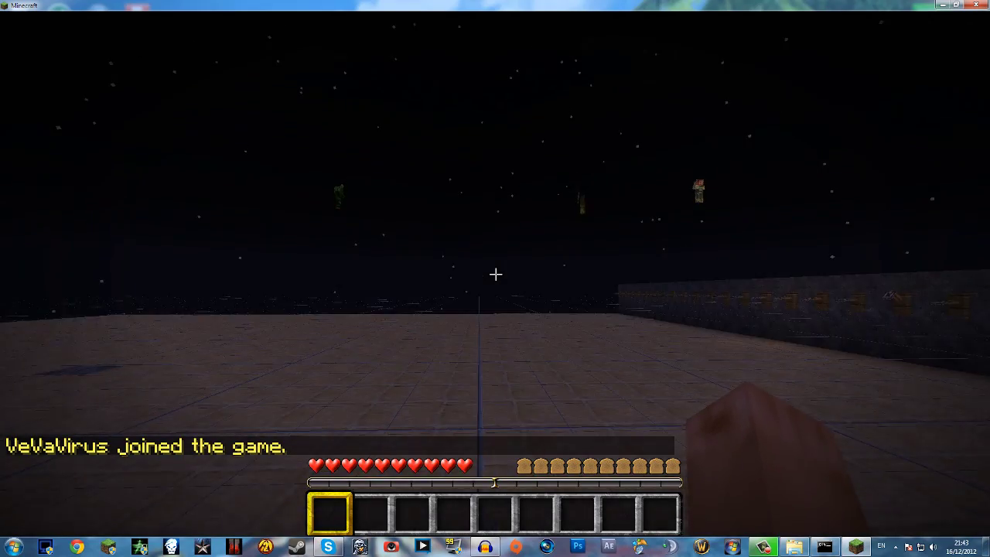
pyautogui.moveTo(495, 274)
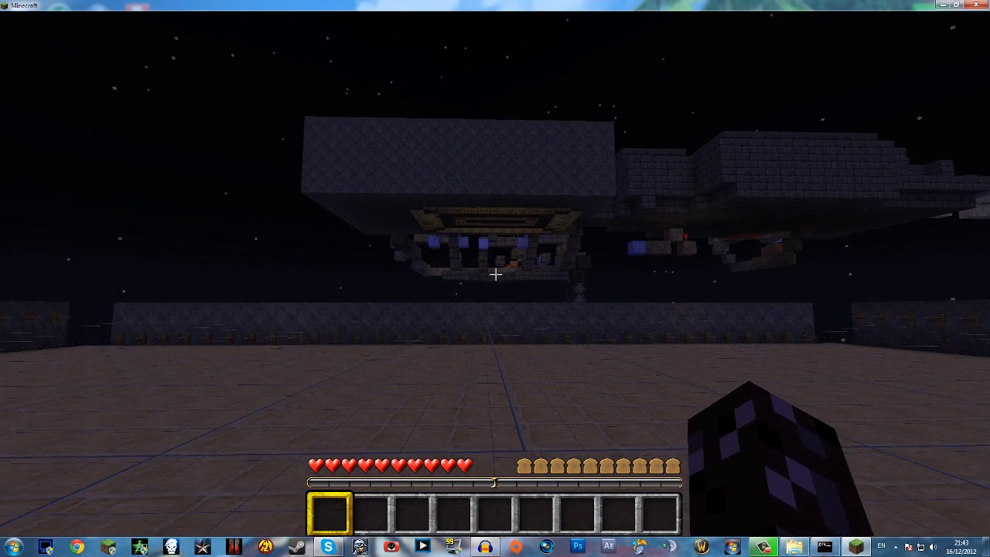
# Step: Disconnect from the multiplayer game and shut down the map server with the stop command in its console
pyautogui.press('Escape')
pyautogui.click(494, 377)
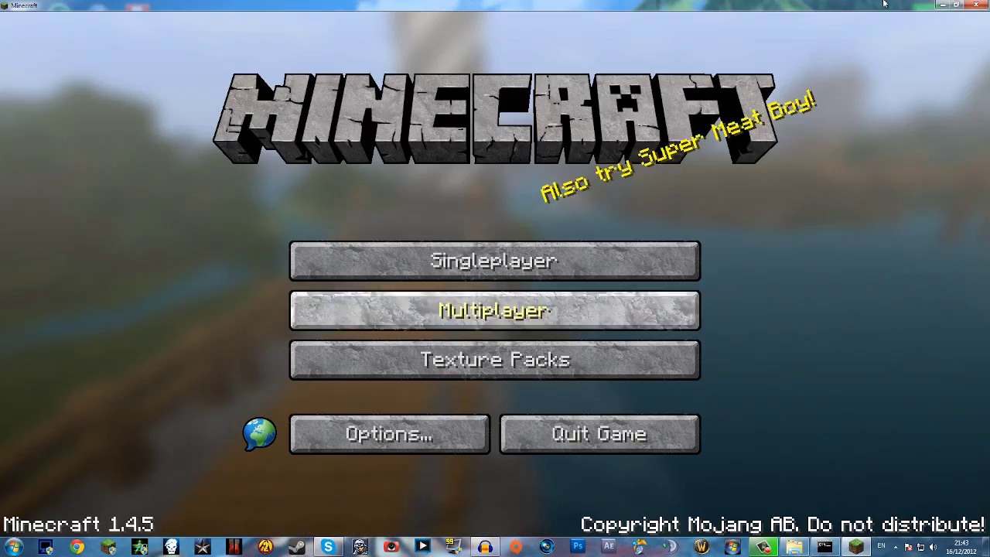
pyautogui.click(942, 5)
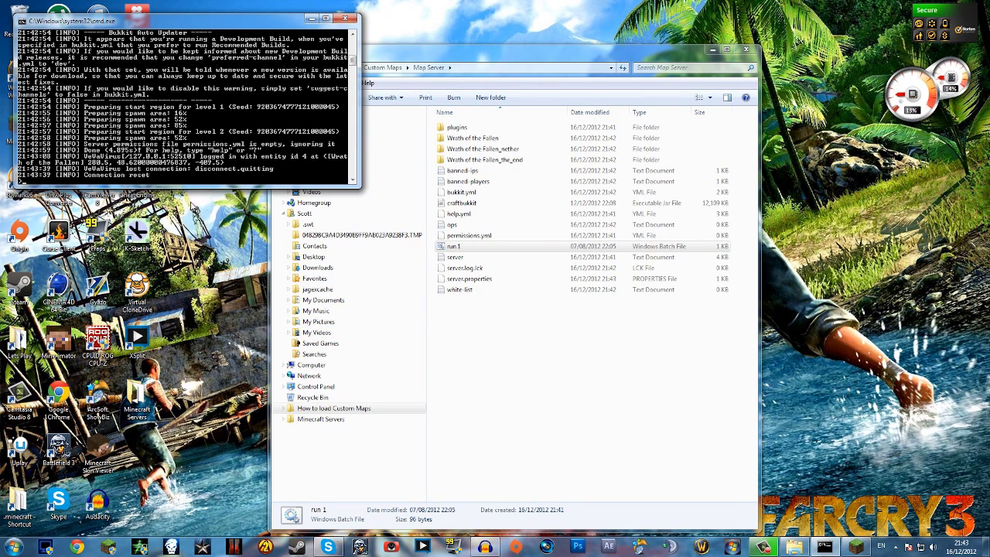
pyautogui.write('p')
pyautogui.press('Return')
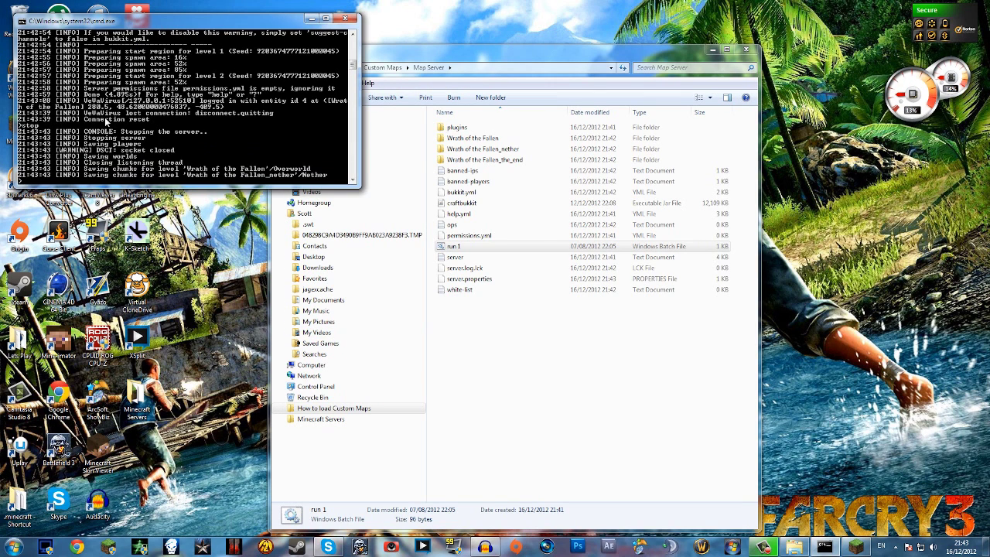
pyautogui.press('Return')
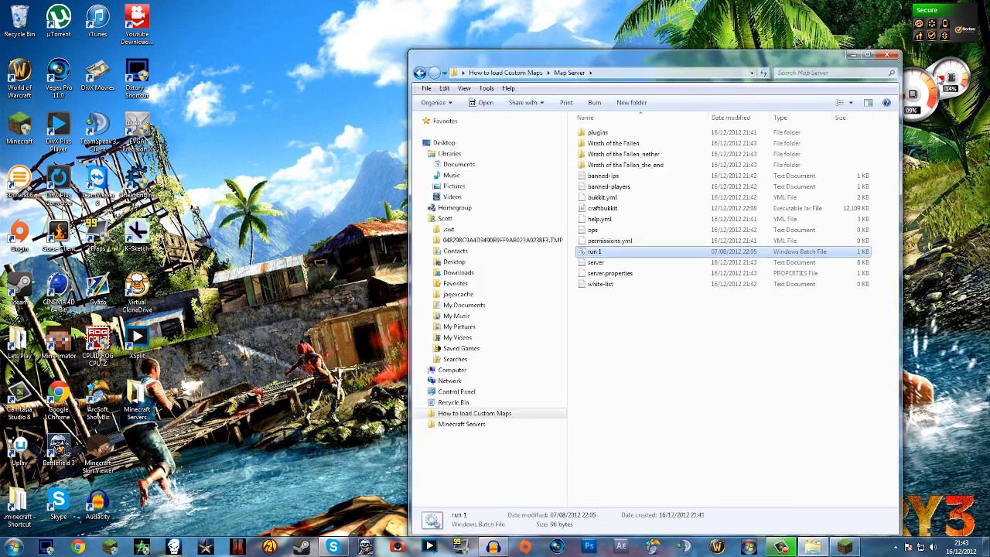
# Step: Arrange the Map Server folder on one half of the screen and the .minecraft saves folder on the other
pyautogui.press('super+Right')
pyautogui.click(300, 306)
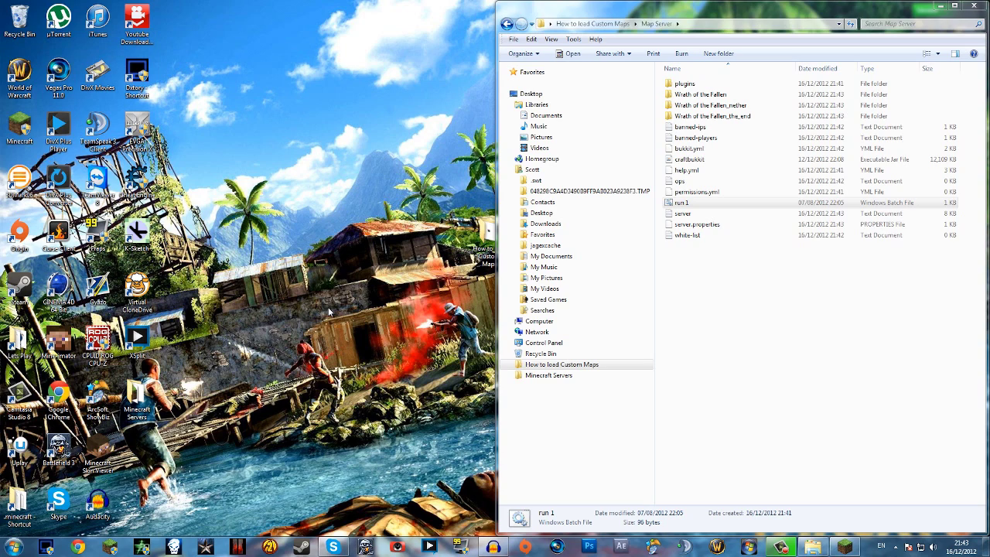
pyautogui.doubleClick(23, 499)
pyautogui.press('super+Left')
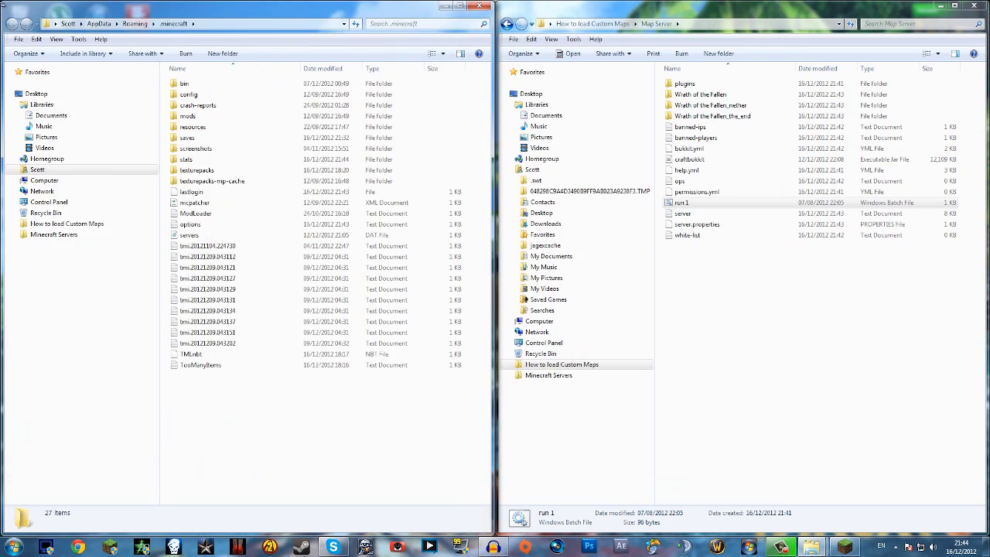
pyautogui.doubleClick(187, 137)
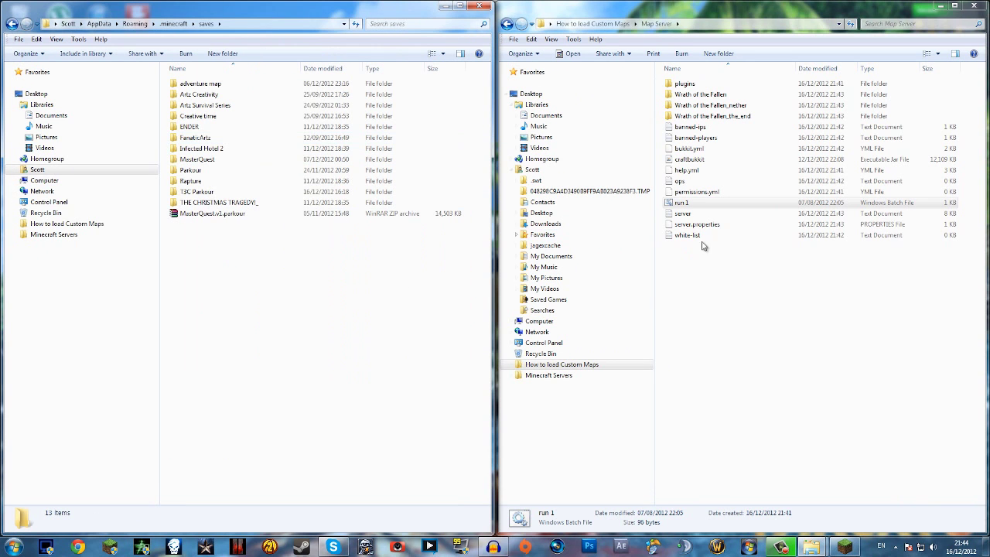
# Step: Move the Wrath of the Fallen folder from Map Server into the saves folder and switch to Minecraft
pyautogui.moveTo(698, 94); pyautogui.dragTo(265, 282)
pyautogui.click(844, 547)
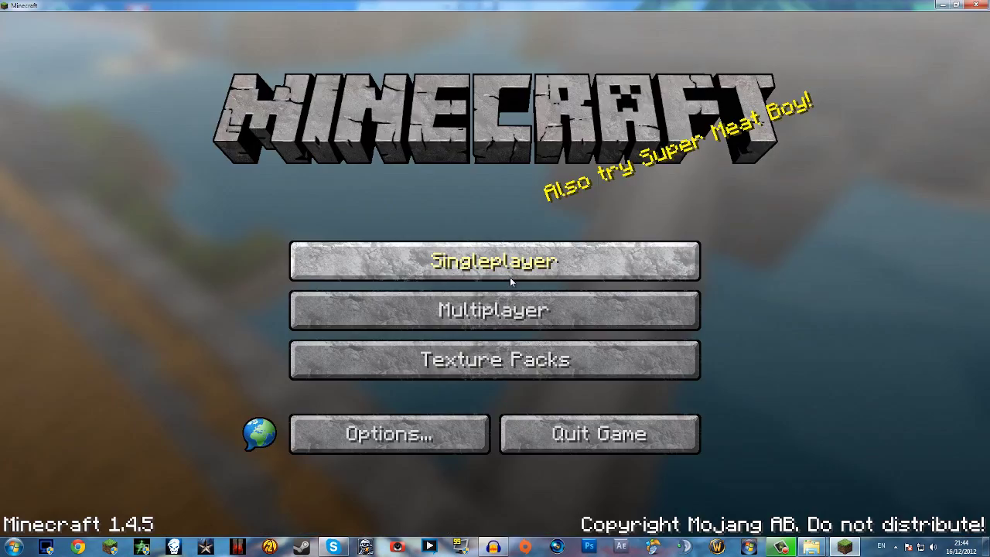
# Step: Load the Wrath of the Fallen world in single-player to check the map, and leave the game
pyautogui.click(401, 256)
pyautogui.doubleClick(305, 101)
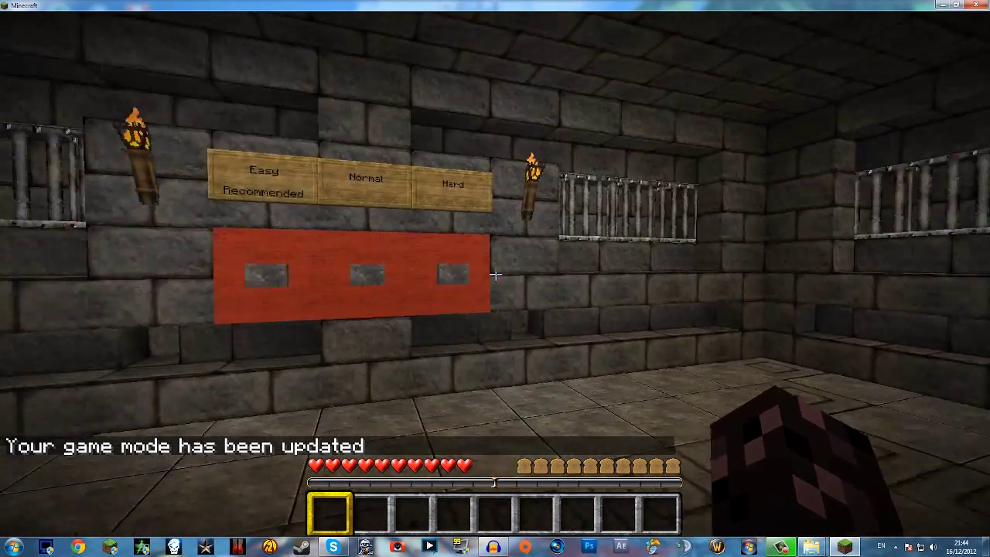
pyautogui.press('Escape')
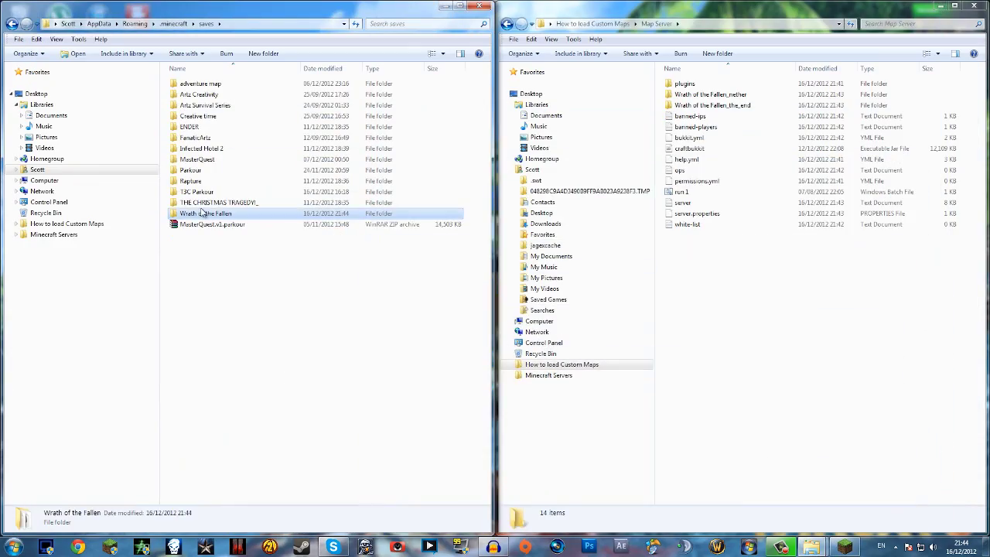
# Step: Move the Wrath of the Fallen folder from the saves folder back into Map Server and close the saves window
pyautogui.click(217, 203)
pyautogui.click(206, 213)
pyautogui.moveTo(206, 220); pyautogui.dragTo(742, 224)
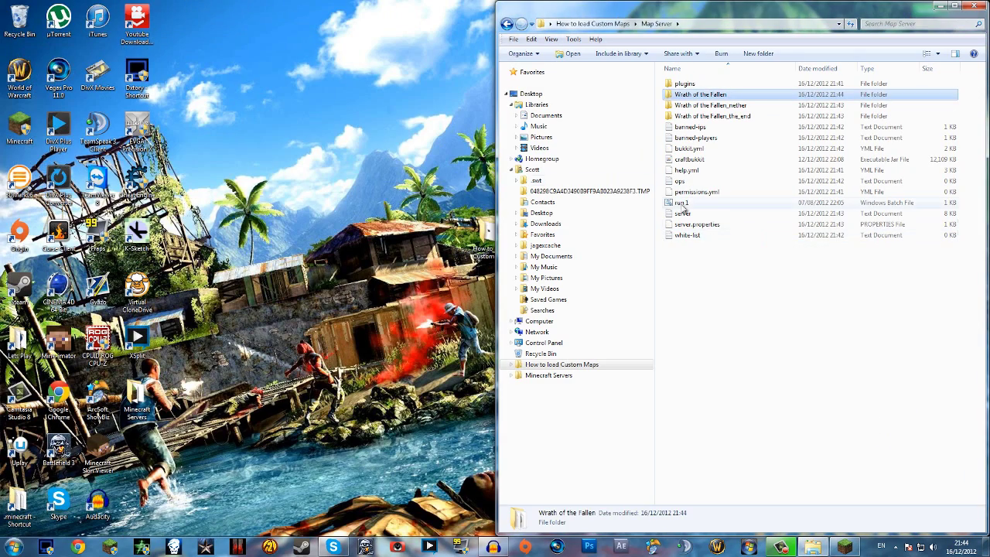
# Step: Start the map server with the run 1 batch file and join it at localhost by direct connect in Minecraft
pyautogui.doubleClick(682, 203)
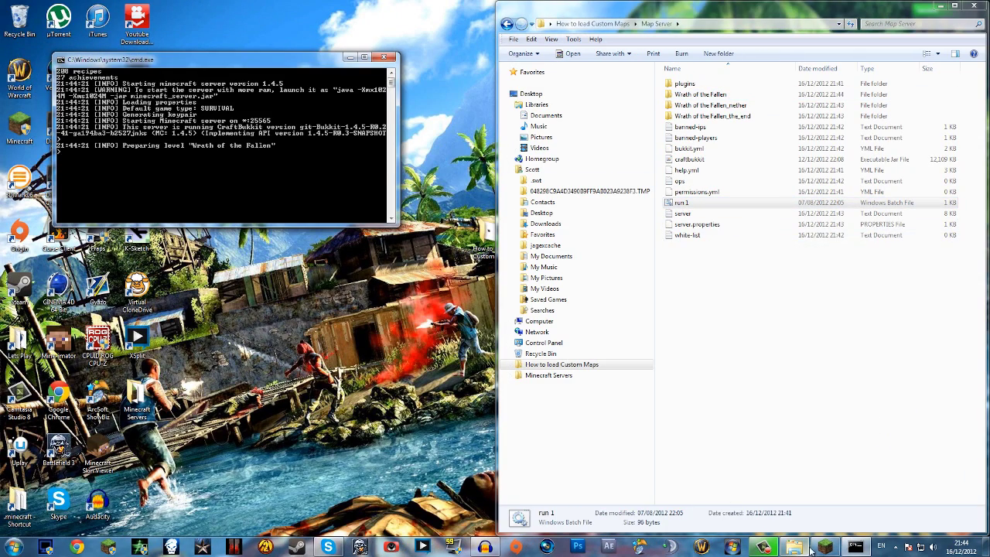
pyautogui.click(825, 547)
pyautogui.click(400, 306)
pyautogui.click(493, 450)
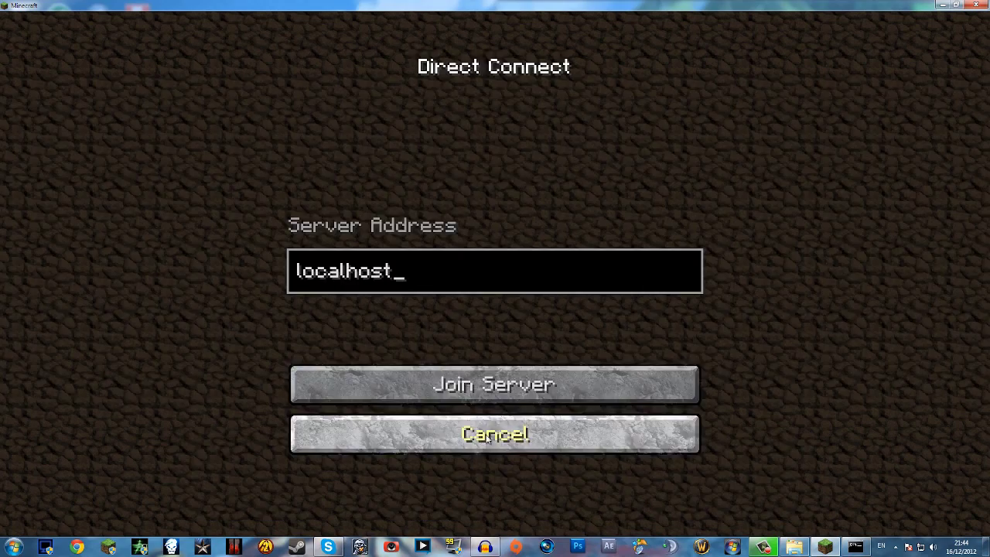
pyautogui.click(476, 385)
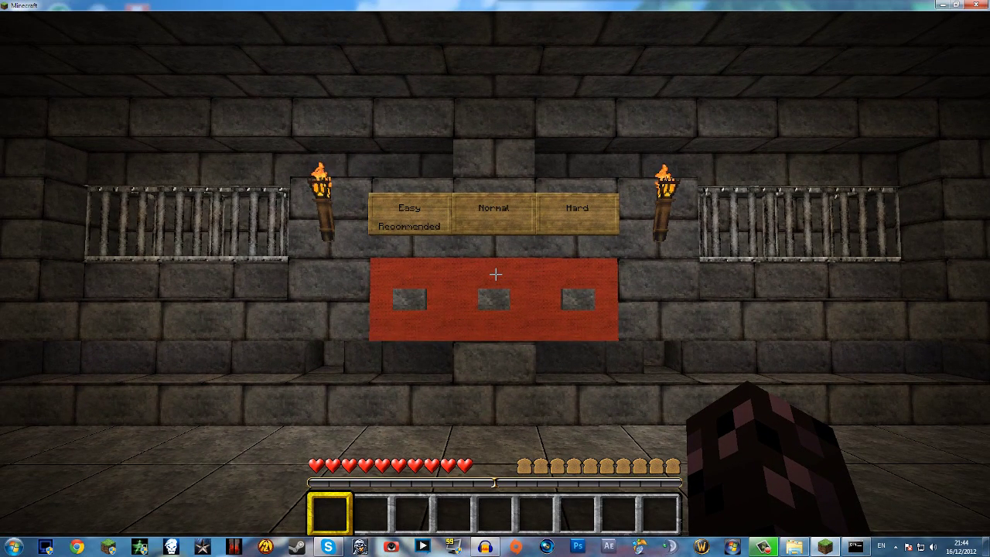
# Step: Disconnect from the multiplayer game and shut down the running map server through its console
pyautogui.press('Escape')
pyautogui.click(495, 376)
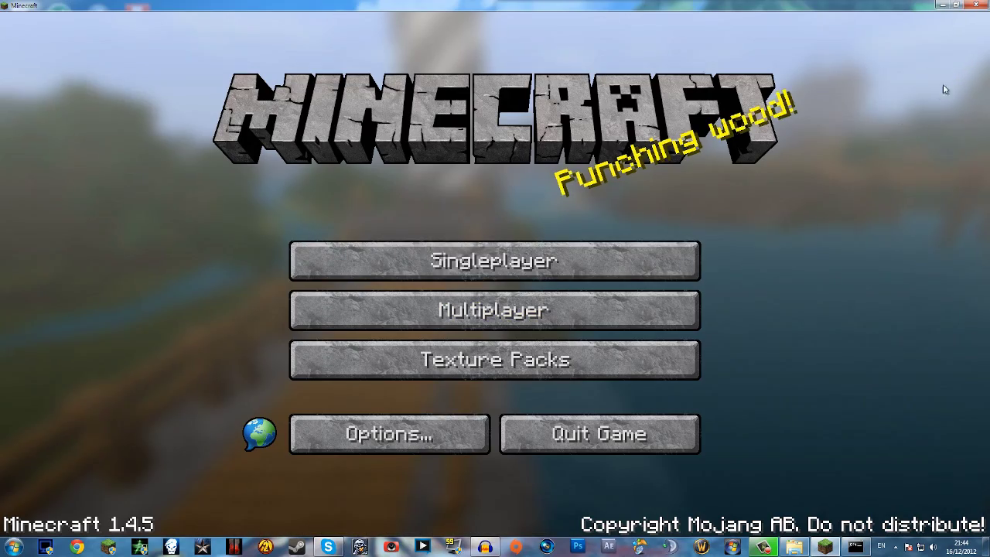
pyautogui.click(943, 4)
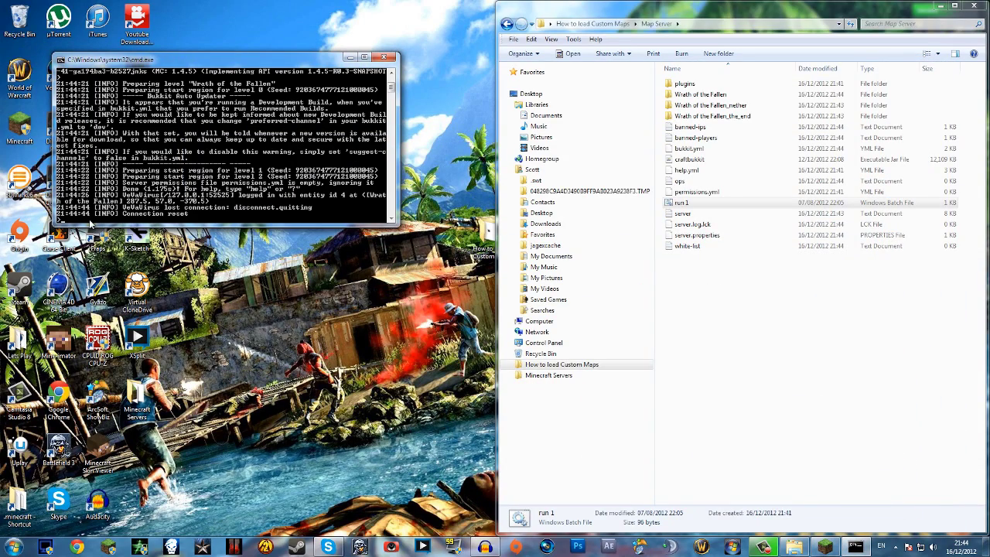
pyautogui.press('Return')
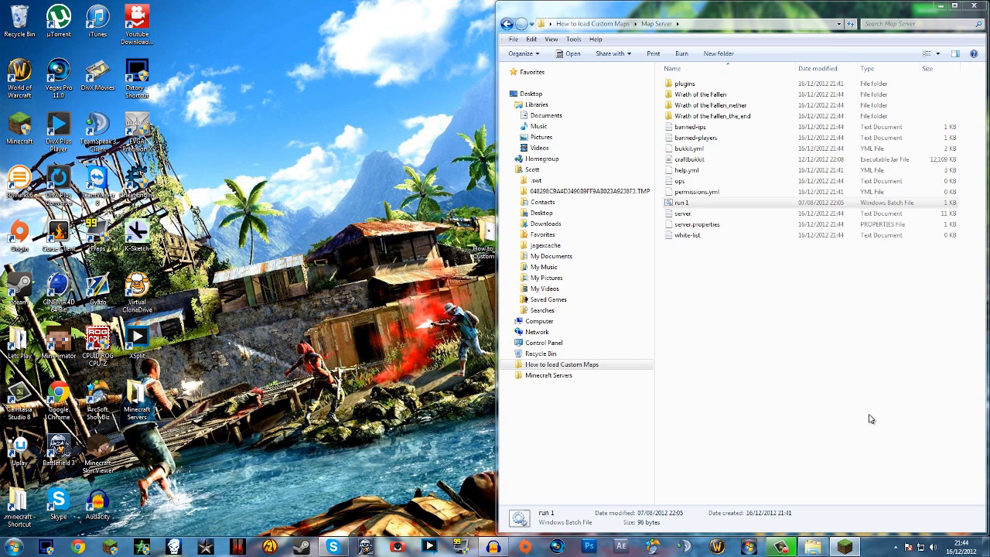
# Step: Maximise the Map Server folder window with its files shown as larger icons, and close it
pyautogui.click(869, 418)
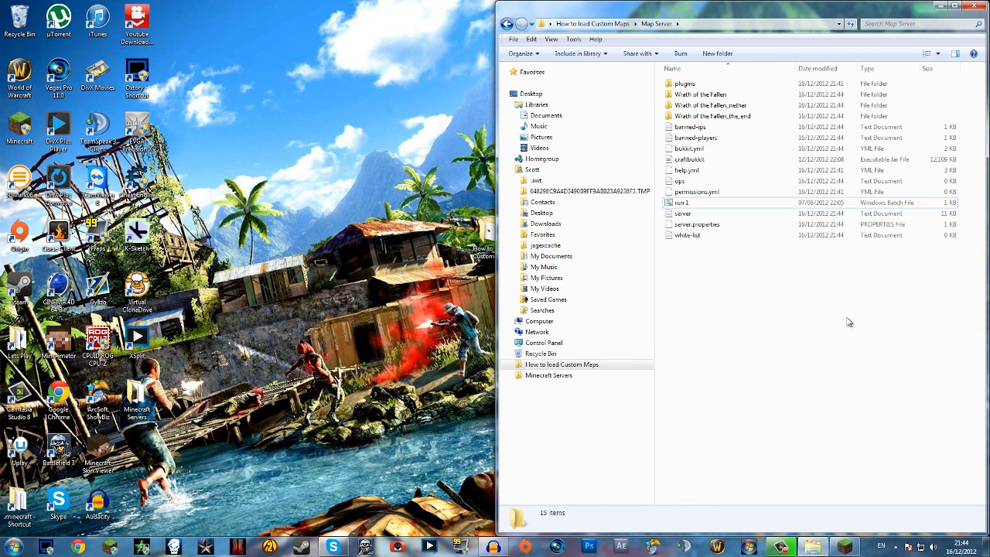
pyautogui.doubleClick(781, 7)
pyautogui.click(941, 50)
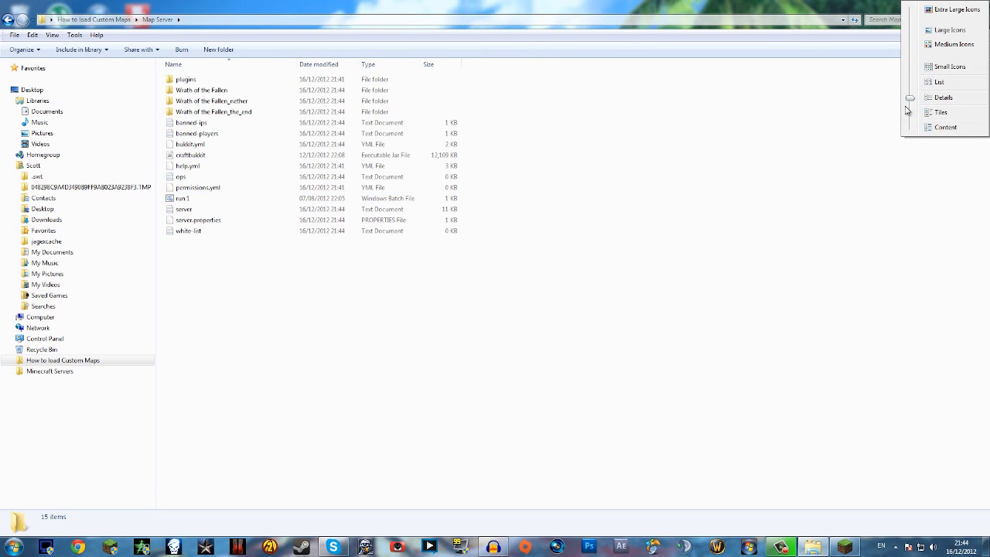
pyautogui.moveTo(906, 107); pyautogui.dragTo(914, 61)
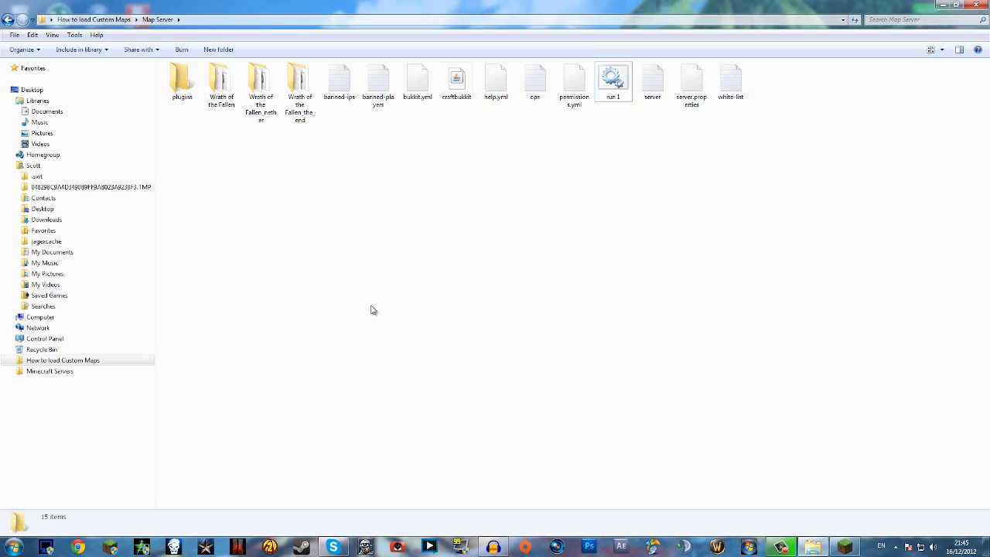
pyautogui.click(976, 5)
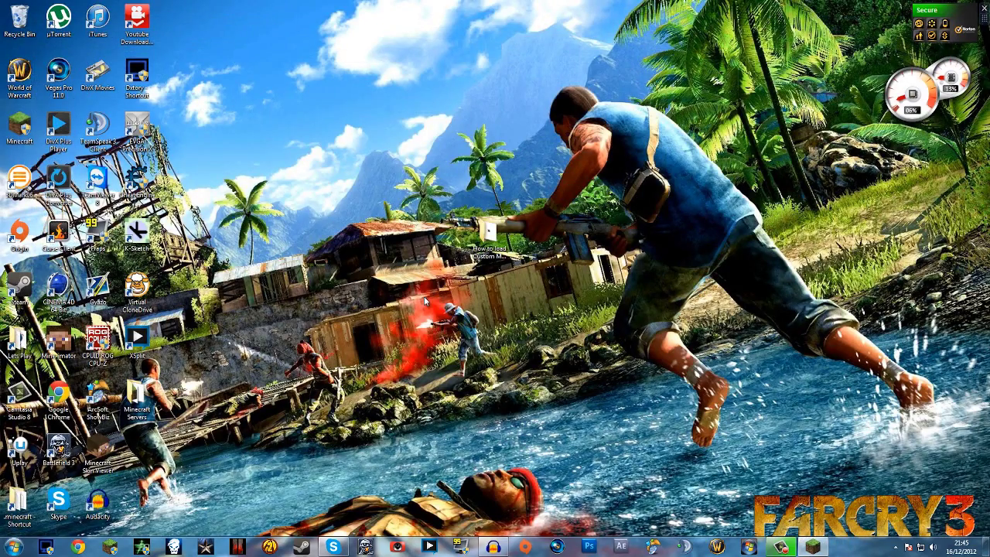